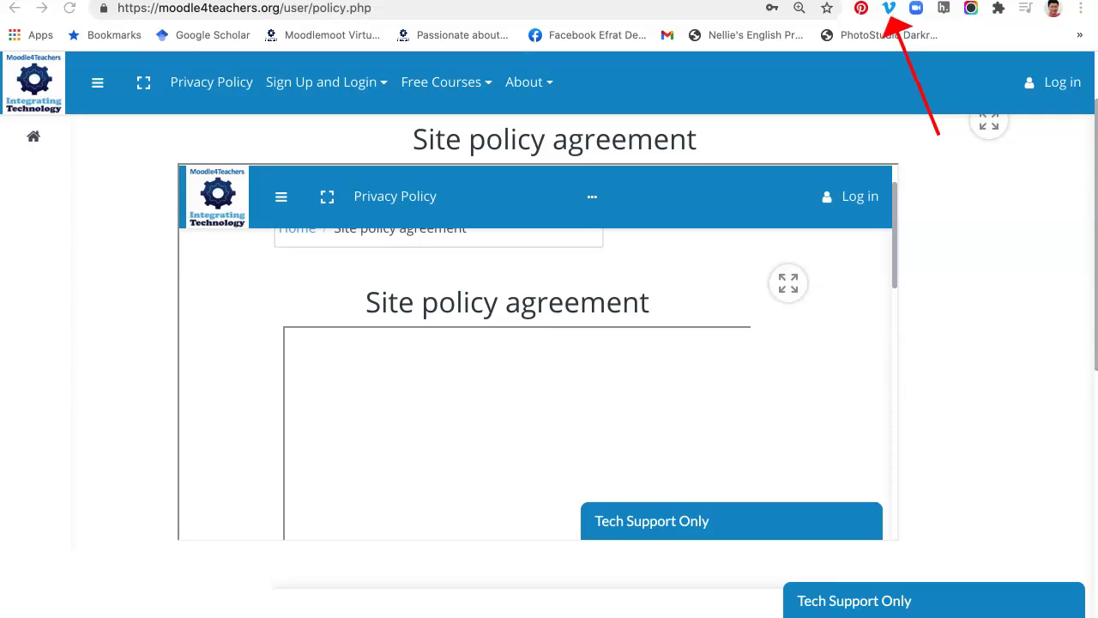
Open the Vimeo Record extension and allow it to use the microphone and camera
left_click(998, 7)
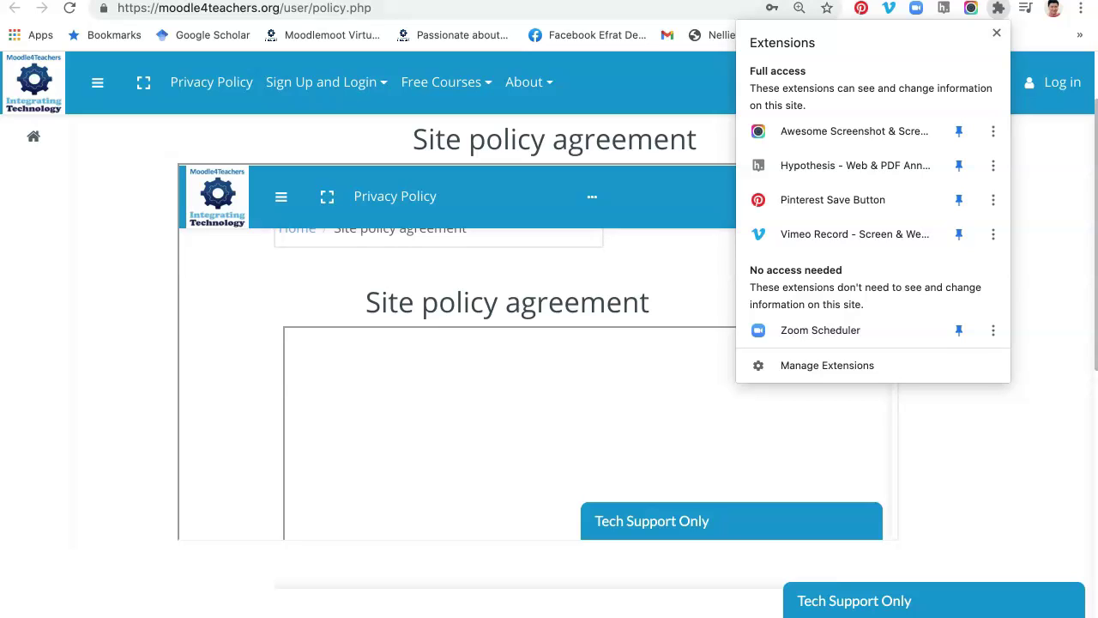
left_click(996, 33)
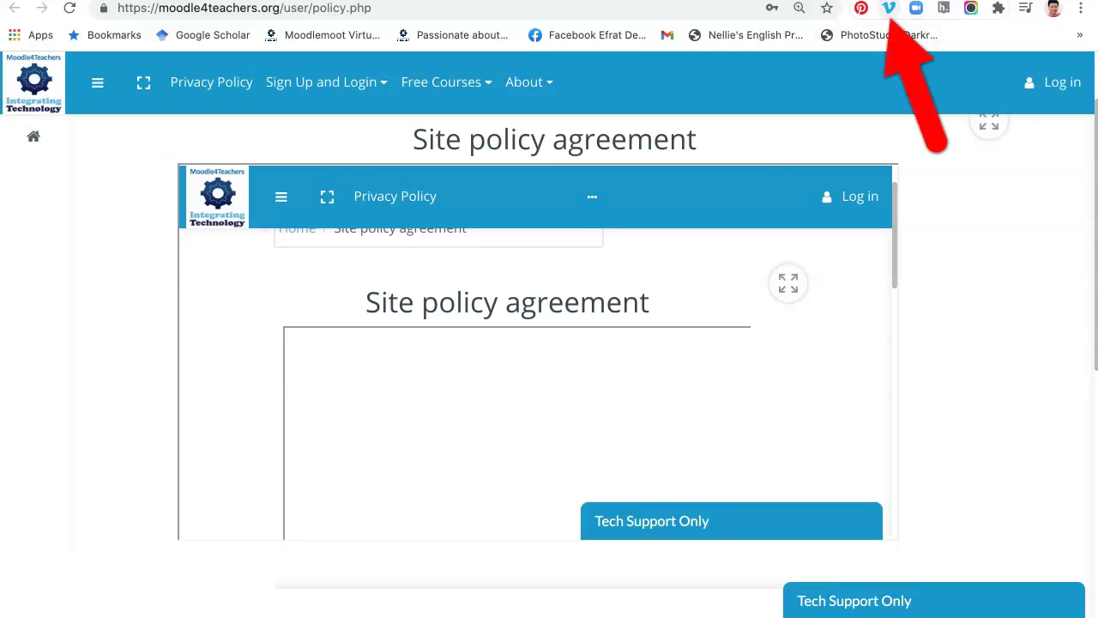
left_click(889, 8)
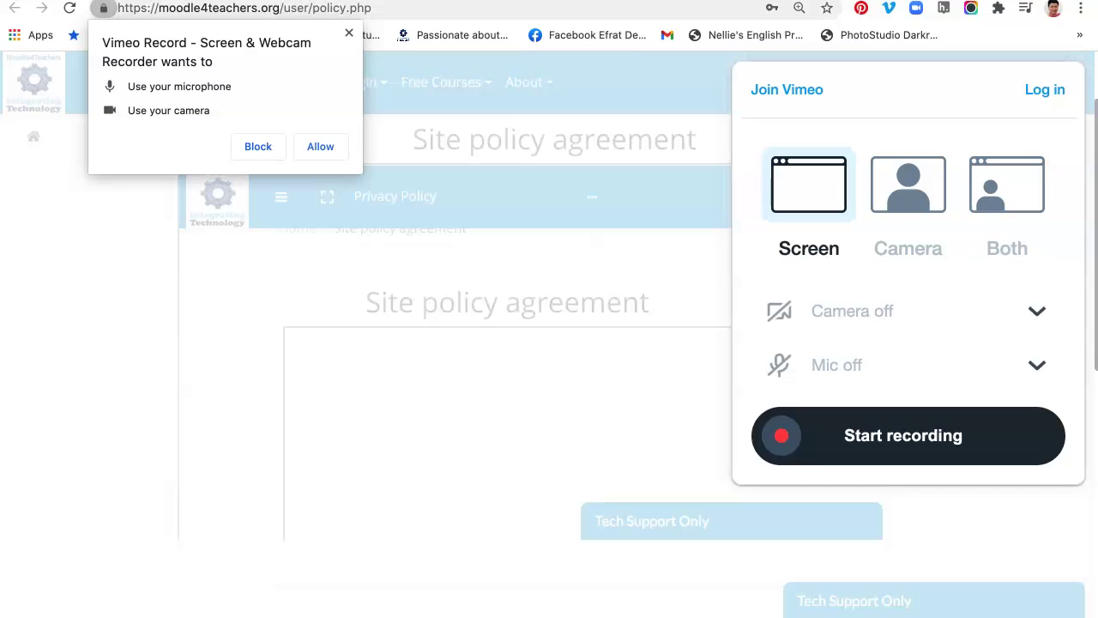
left_click(320, 146)
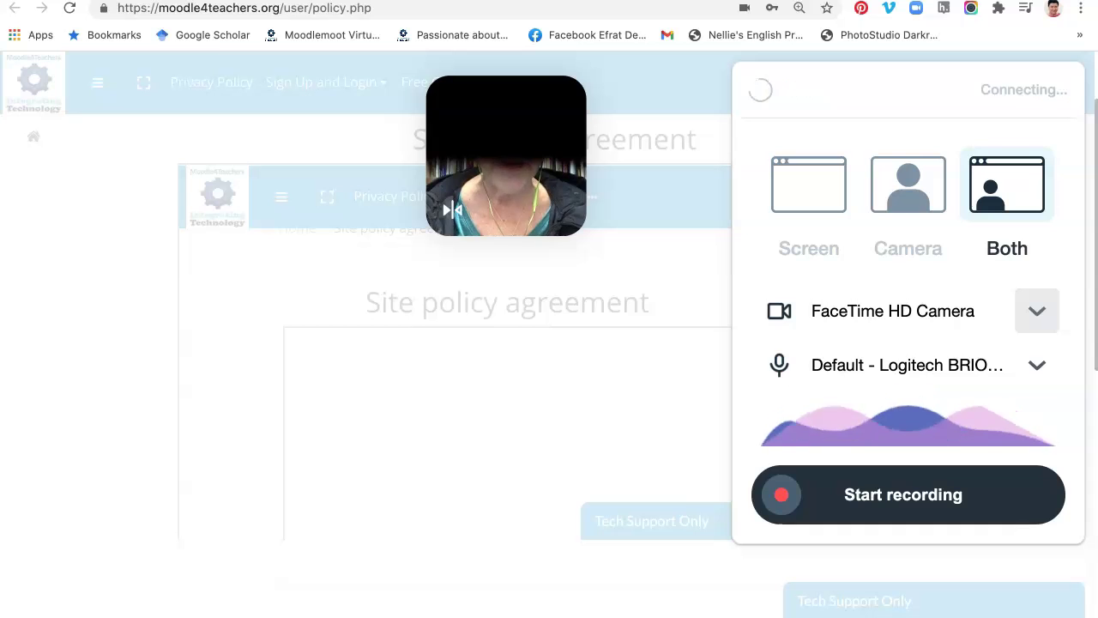
Set the recording camera to Logitech BRIO in the Vimeo recorder
left_click(1037, 310)
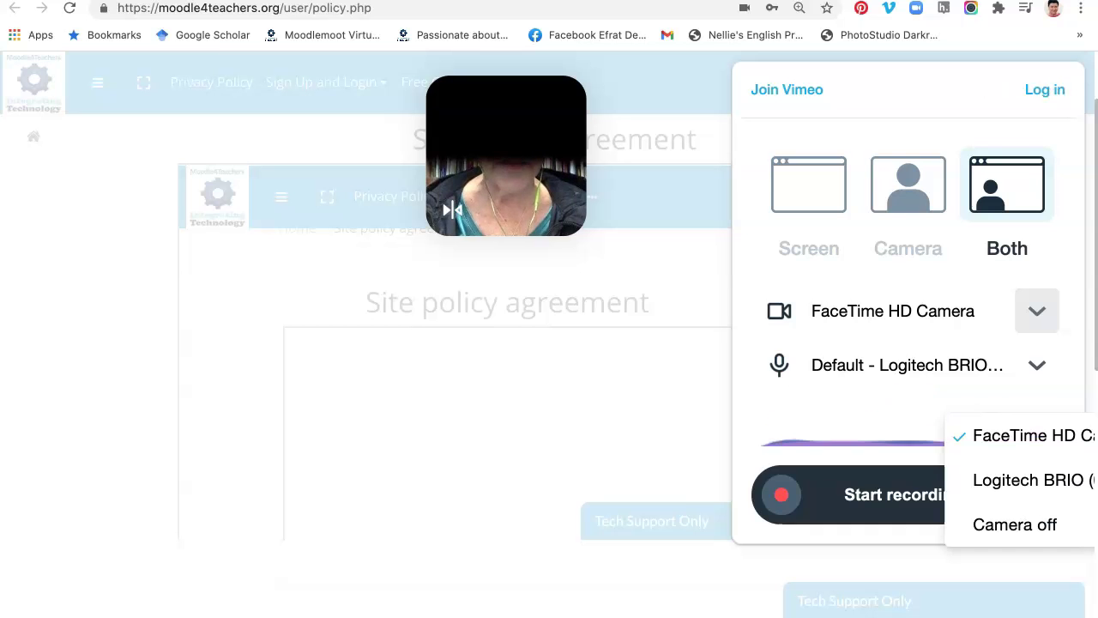
left_click(1036, 311)
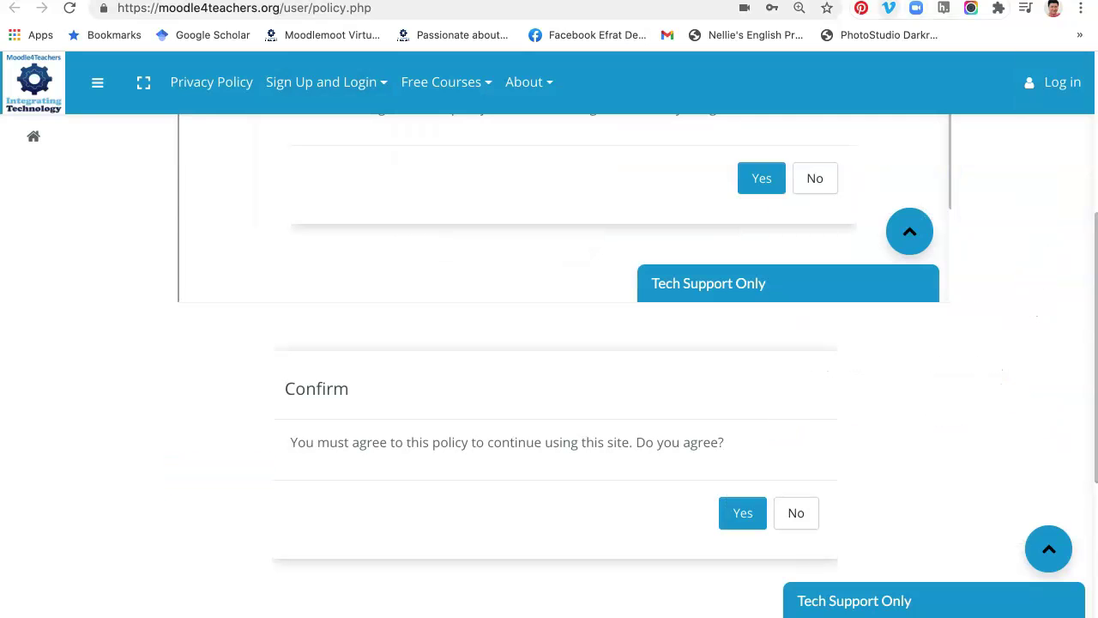
left_click(889, 9)
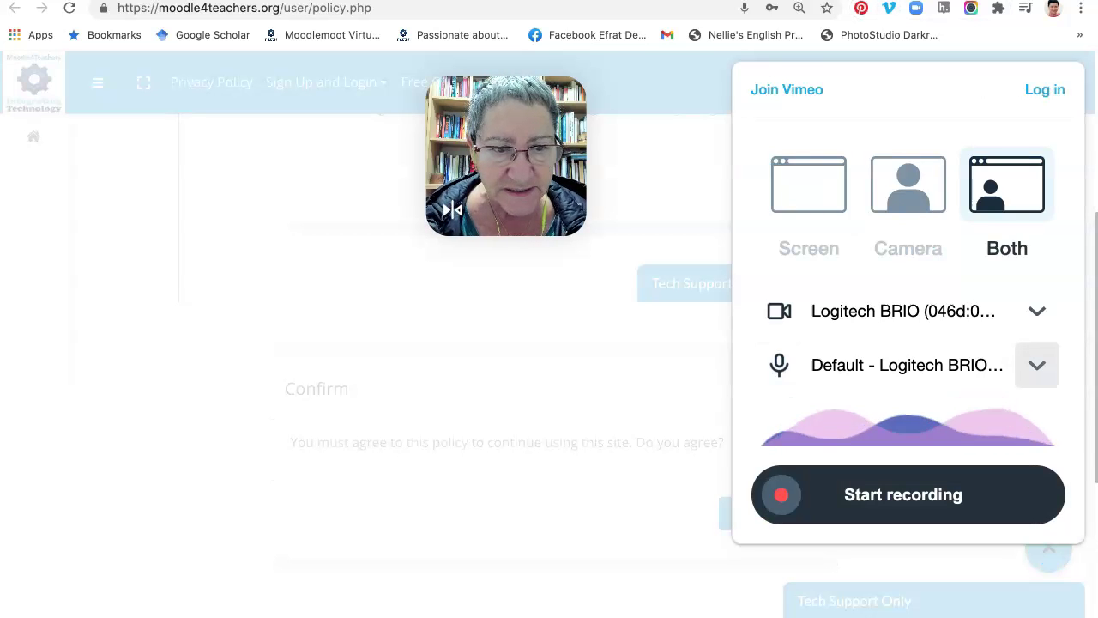
Set the recording microphone to Internal Microphone
left_click(1037, 364)
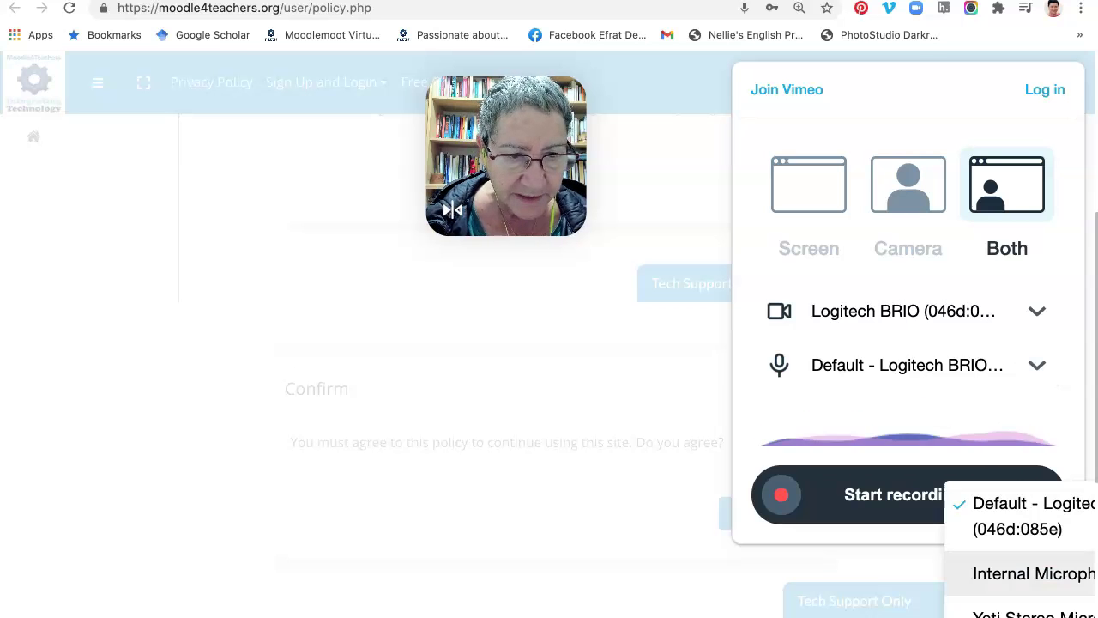
left_click(1021, 573)
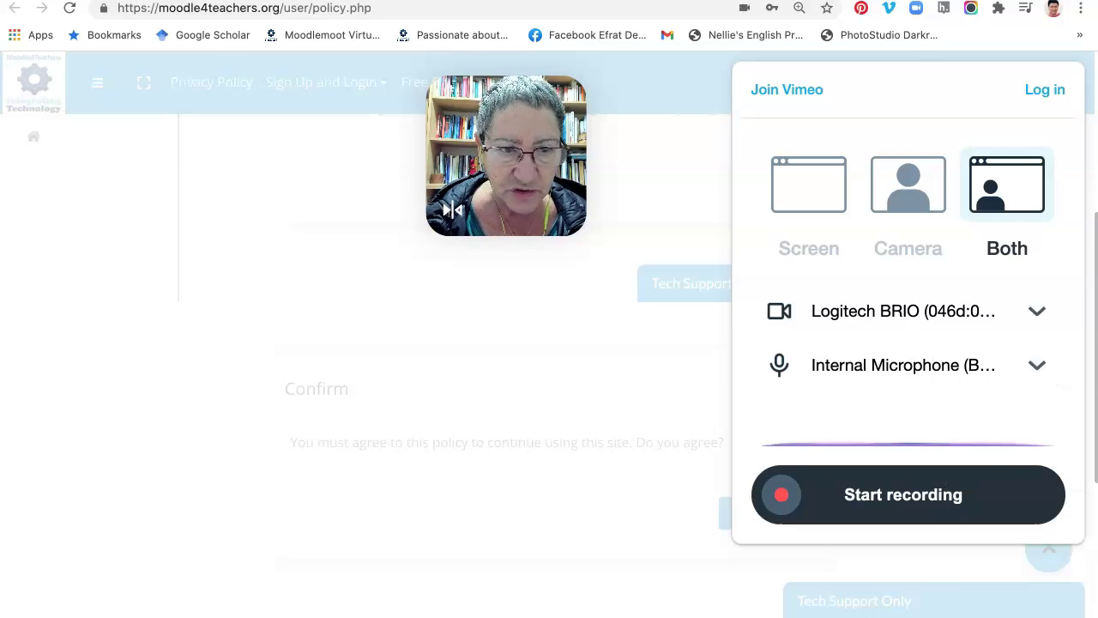
left_click(1036, 364)
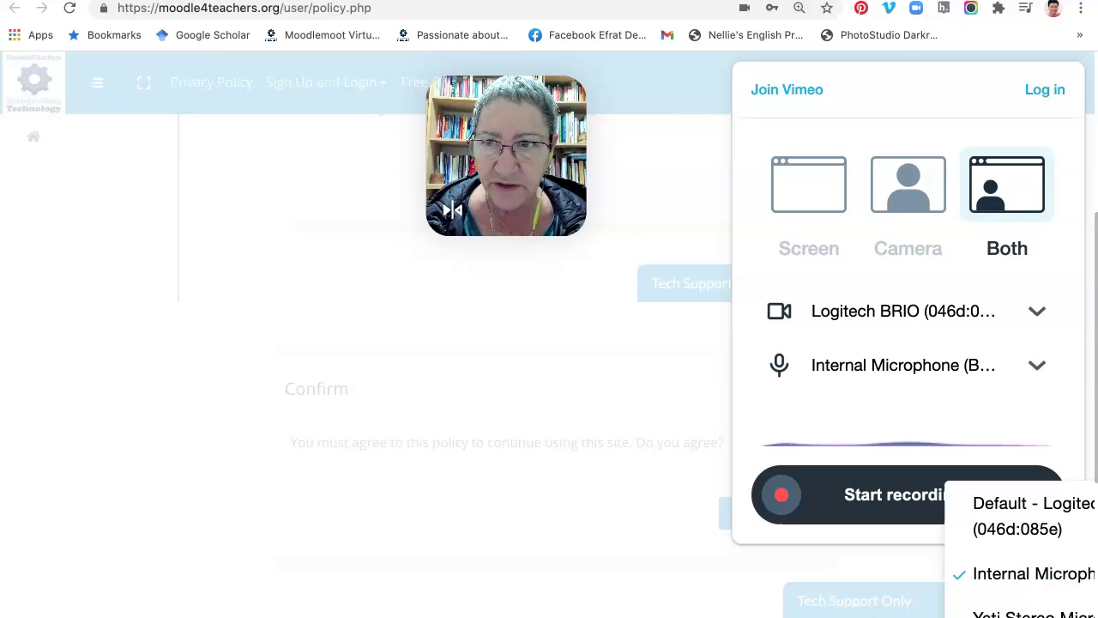
key("Escape")
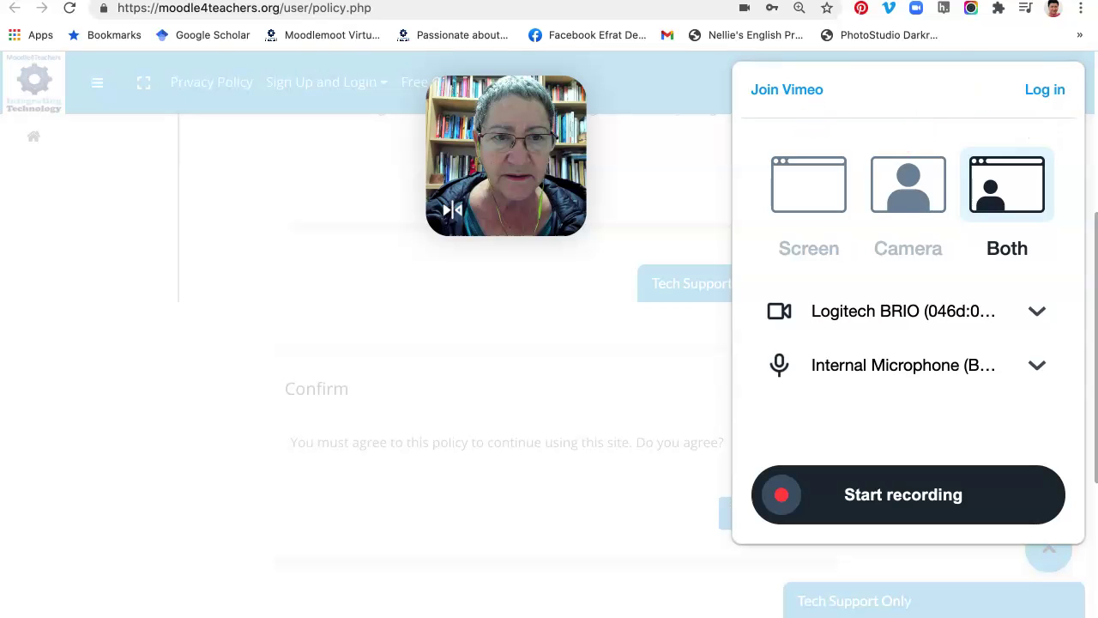
Set the recorder to the Camera mode and log in to the Vimeo account
left_click(908, 184)
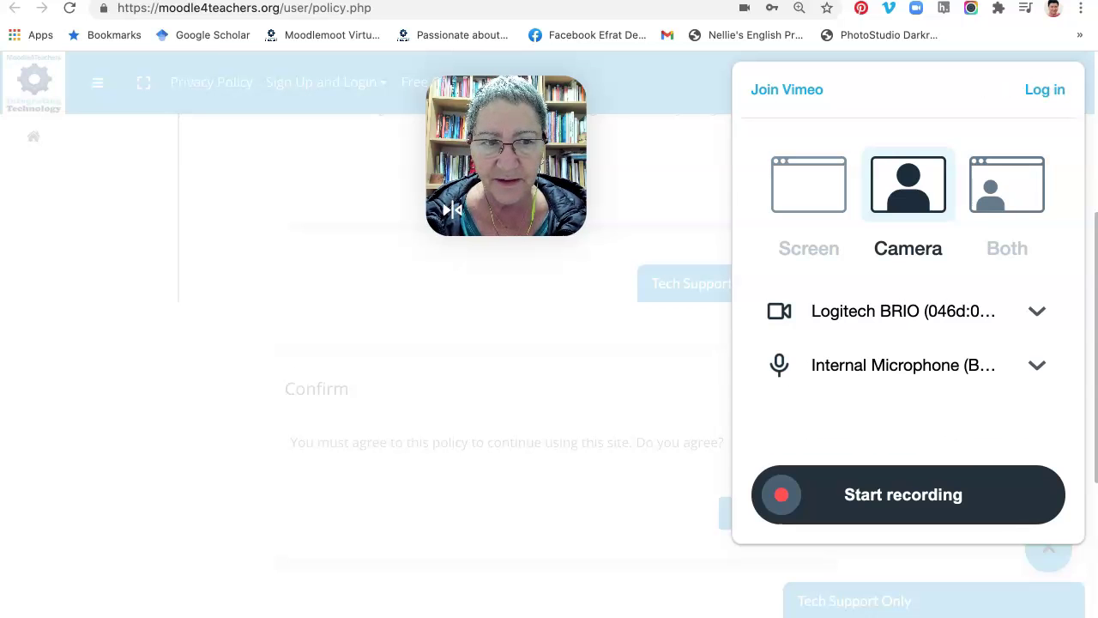
left_click(1006, 185)
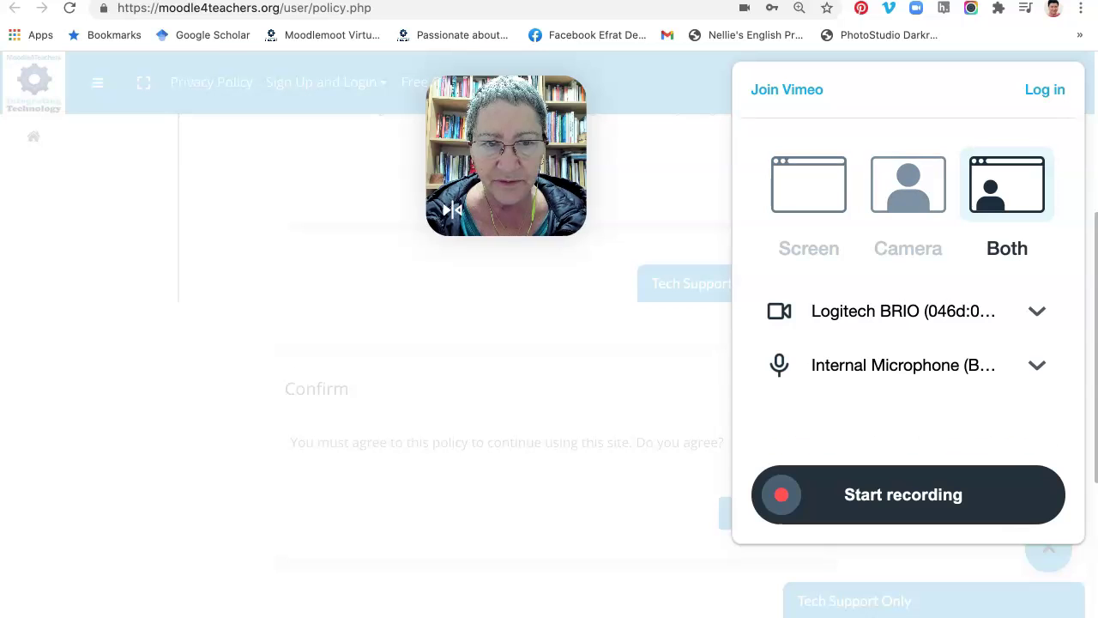
left_click(808, 184)
left_click(908, 184)
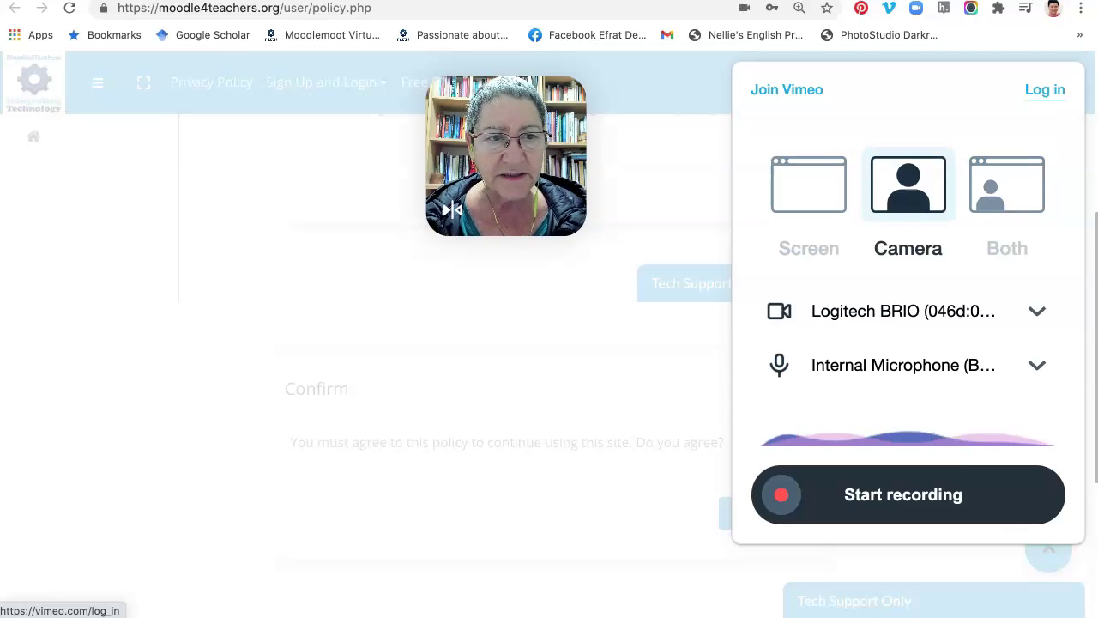
left_click(1045, 90)
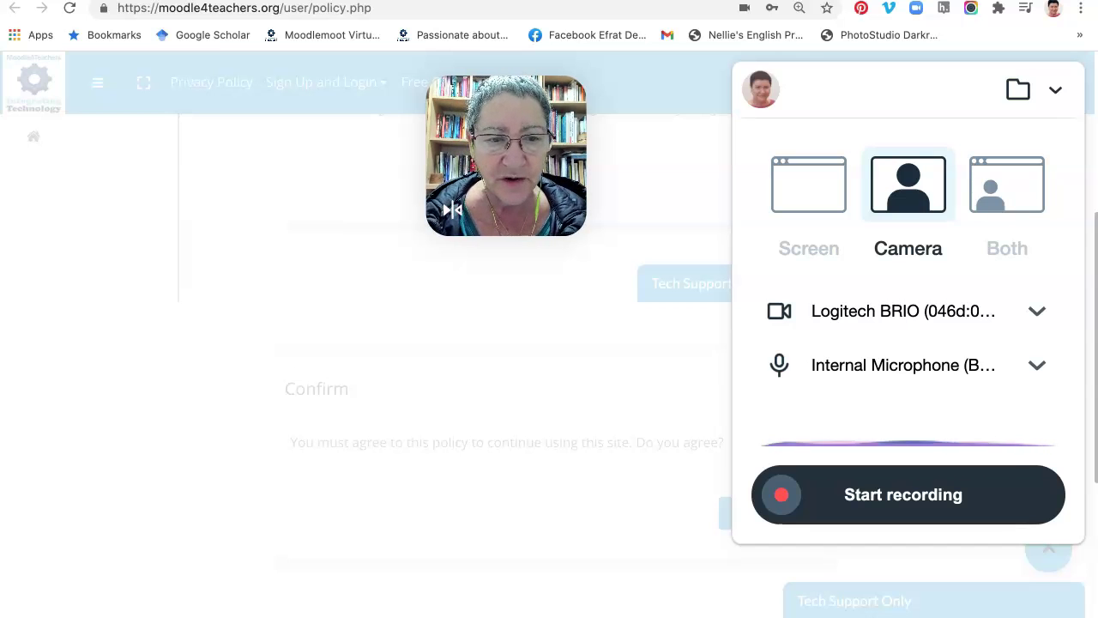
Start a camera-only recording on the site policy page
scroll(506, 344, "down", 3)
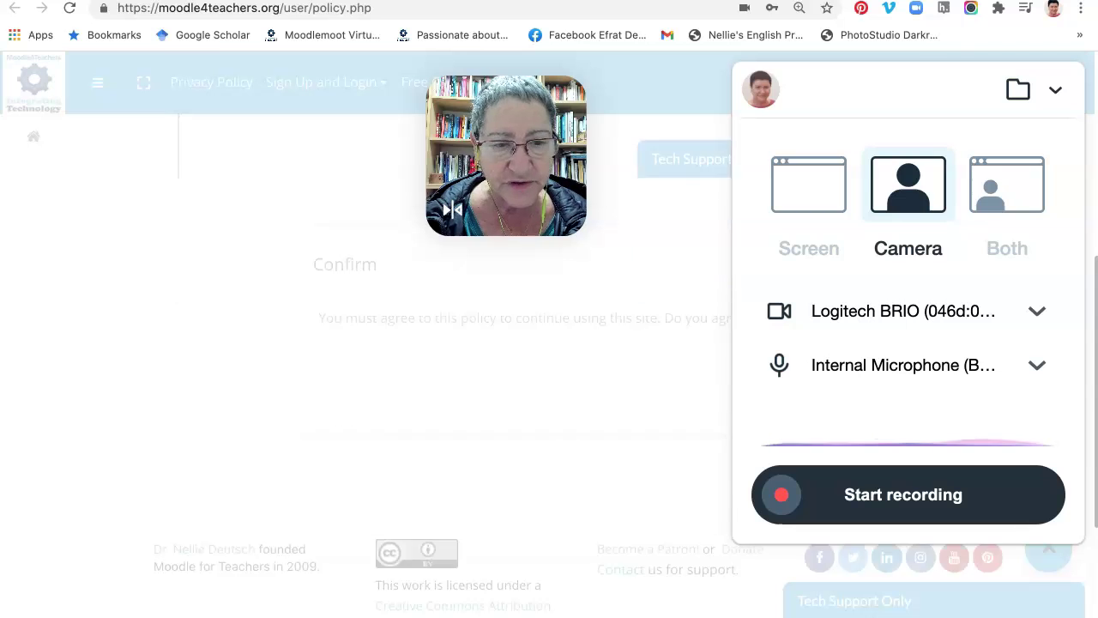
scroll(506, 343, "down", 2)
scroll(506, 343, "up", 5)
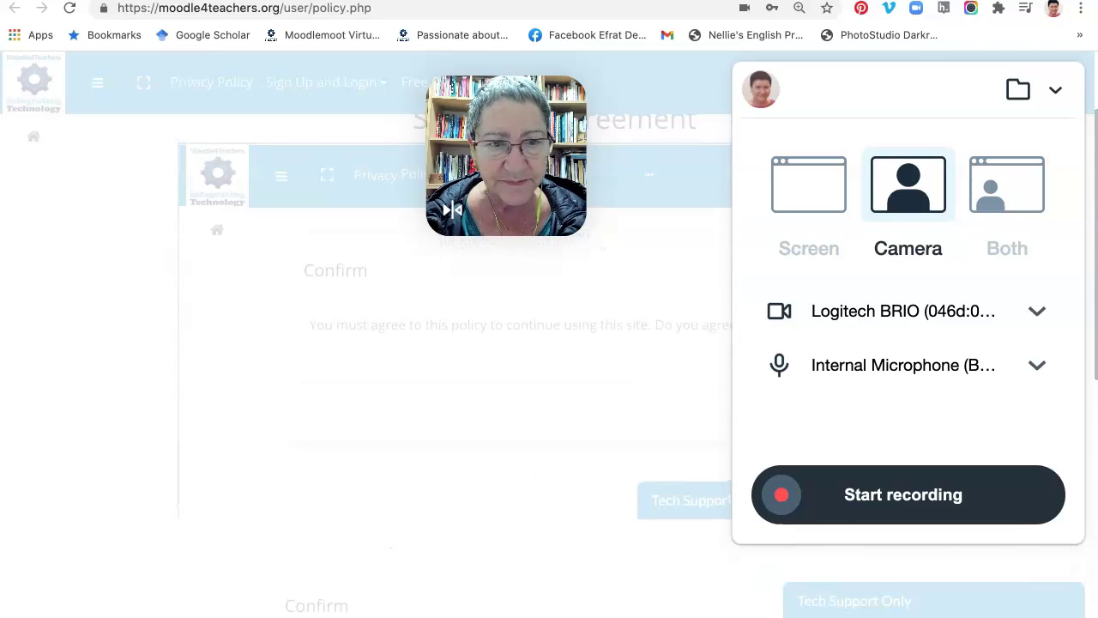
scroll(507, 343, "up", 2)
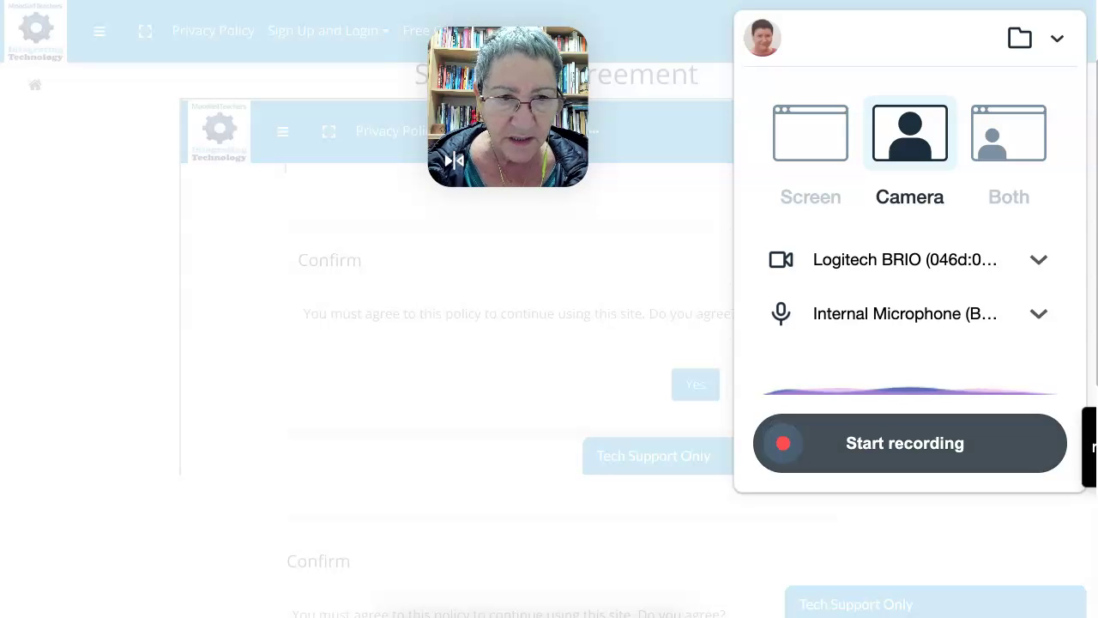
left_click(905, 443)
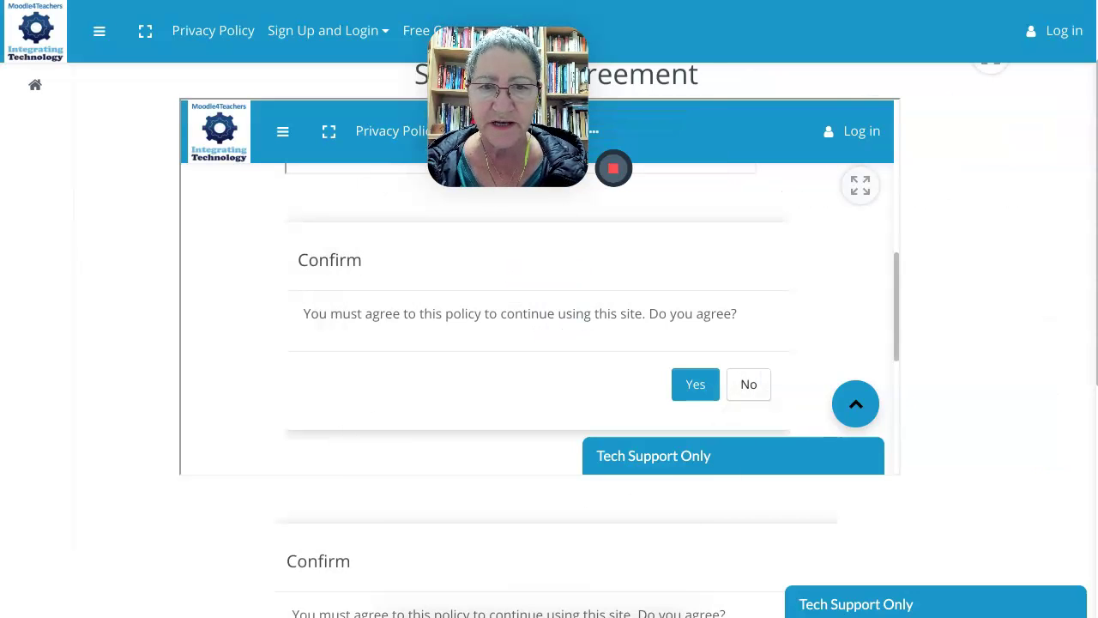
Move the webcam bubble clear of the Site policy agreement heading and stop the recording
left_click_drag(508, 106, 863, 89)
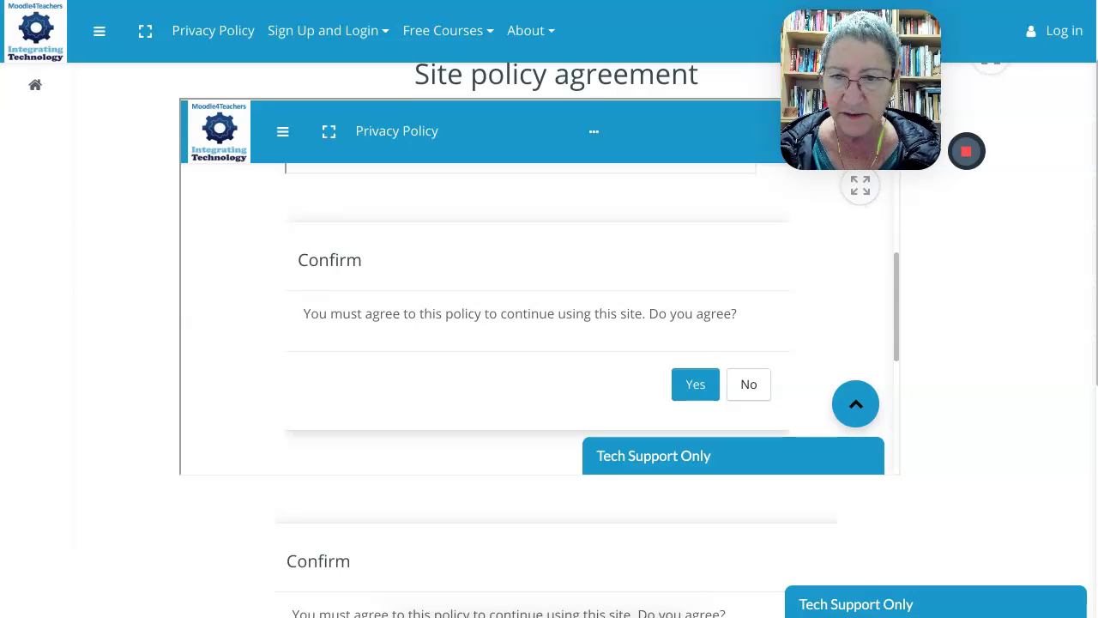
left_click_drag(861, 89, 837, 116)
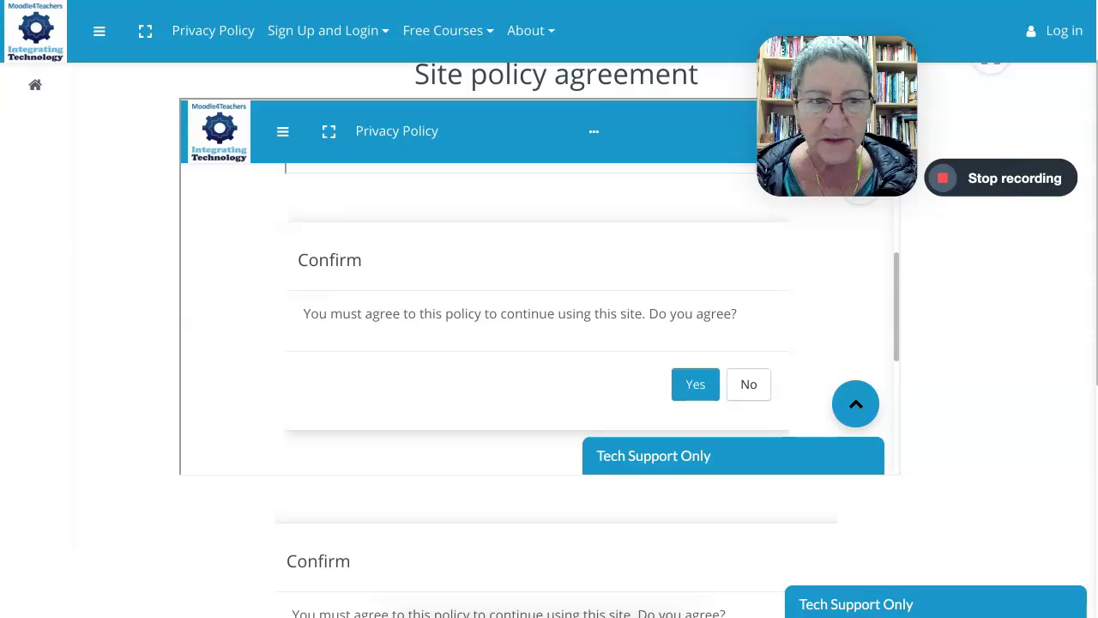
left_click(943, 177)
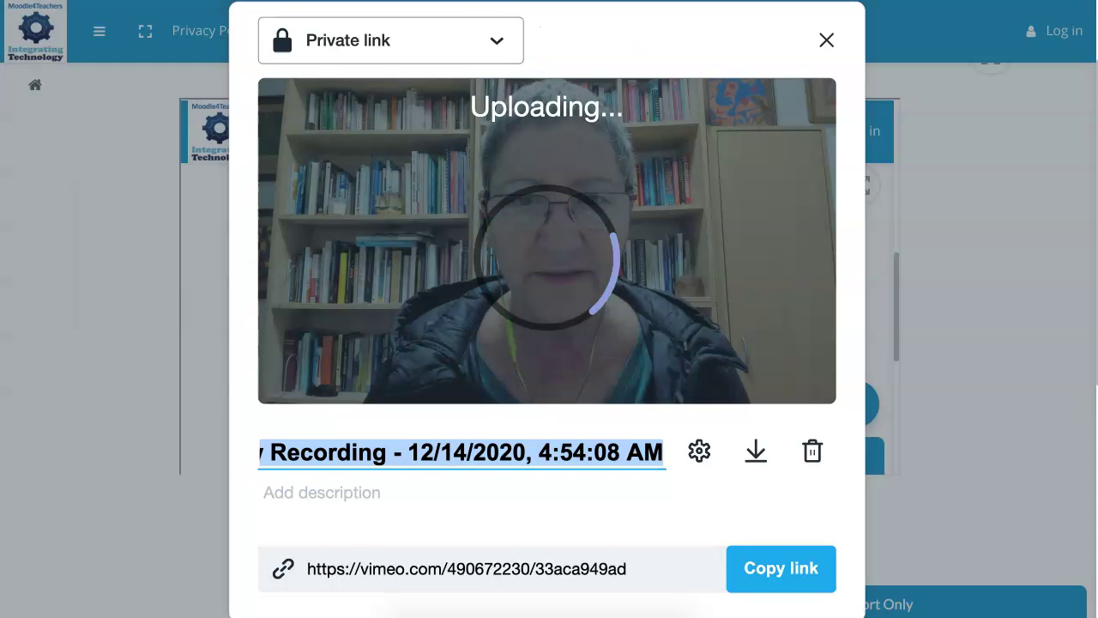
Restrict who can watch the new recording to Only me
left_click(496, 40)
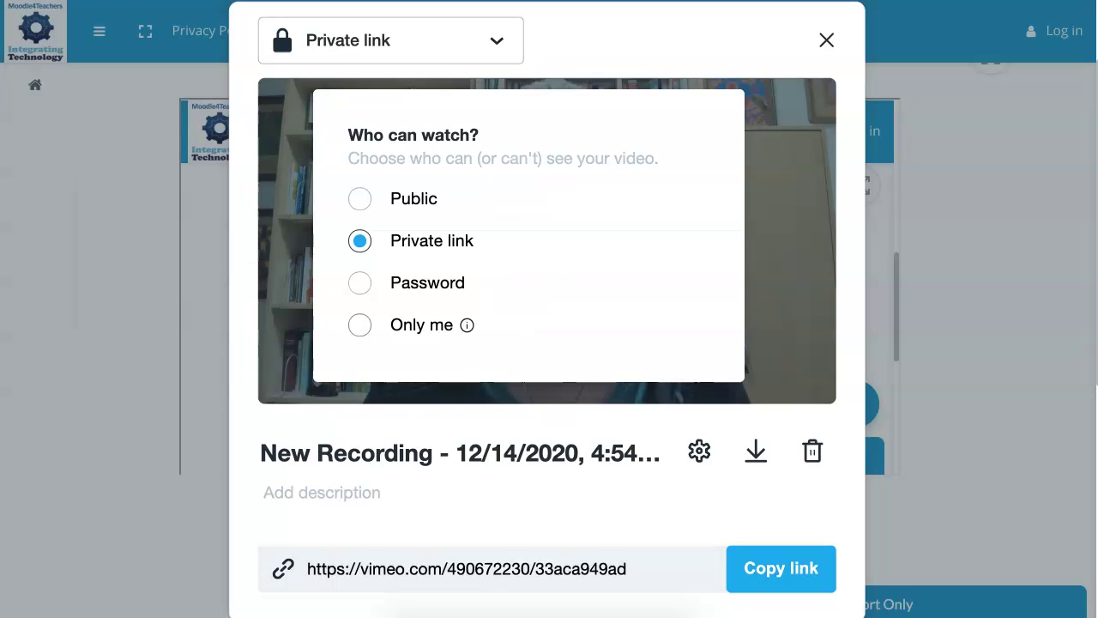
left_click(360, 325)
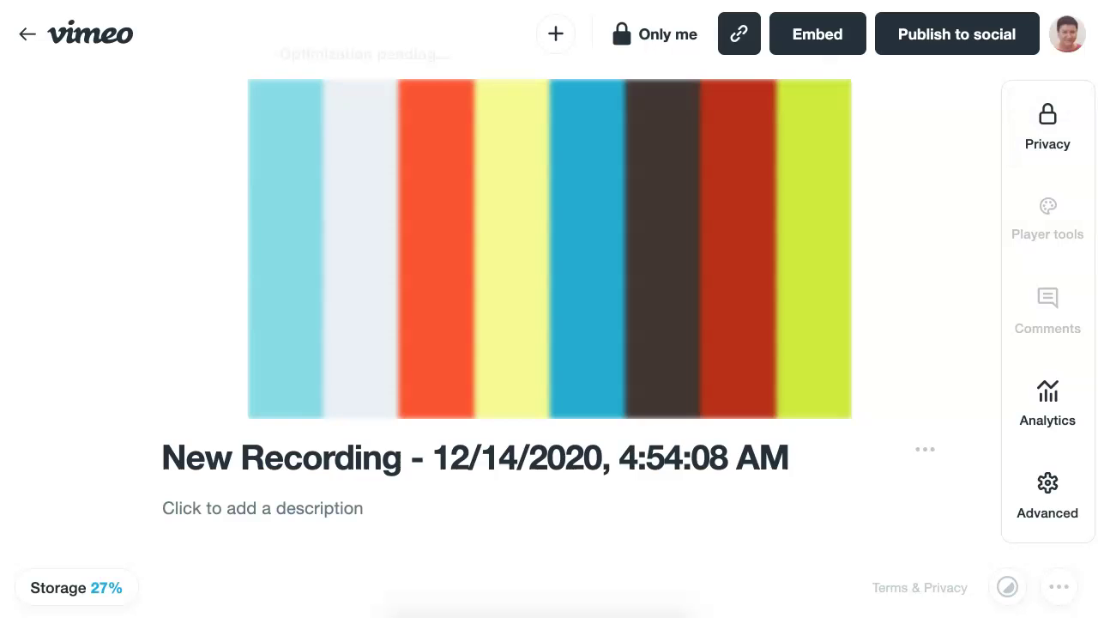
key("ctrl+a")
key("Escape")
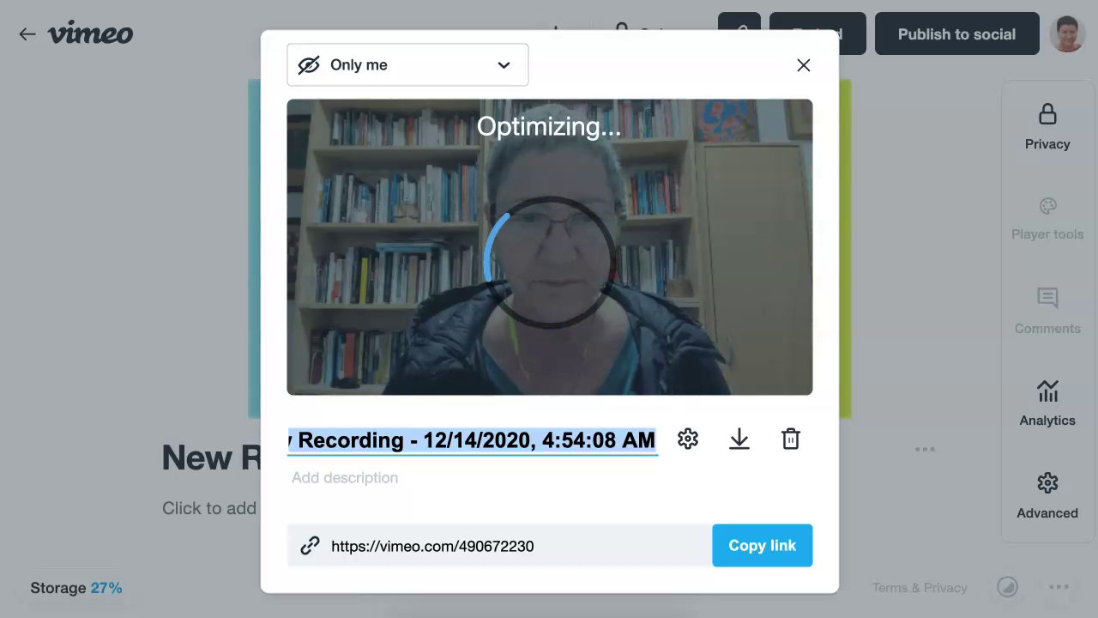
Set who can watch the new recording to Public and close its sharing dialog
left_click(407, 64)
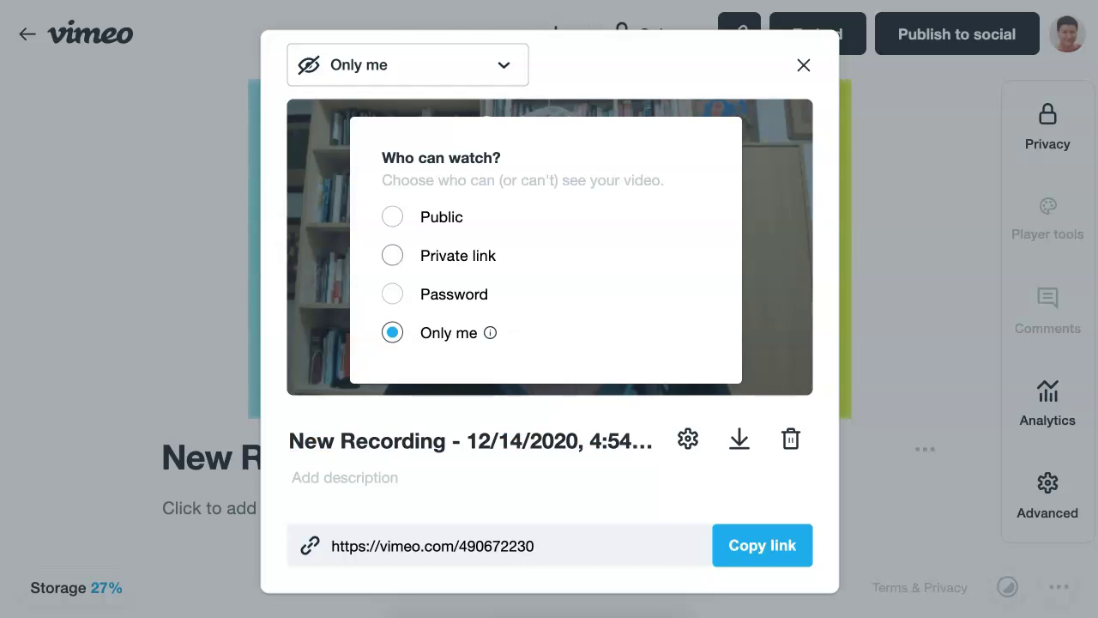
left_click(392, 216)
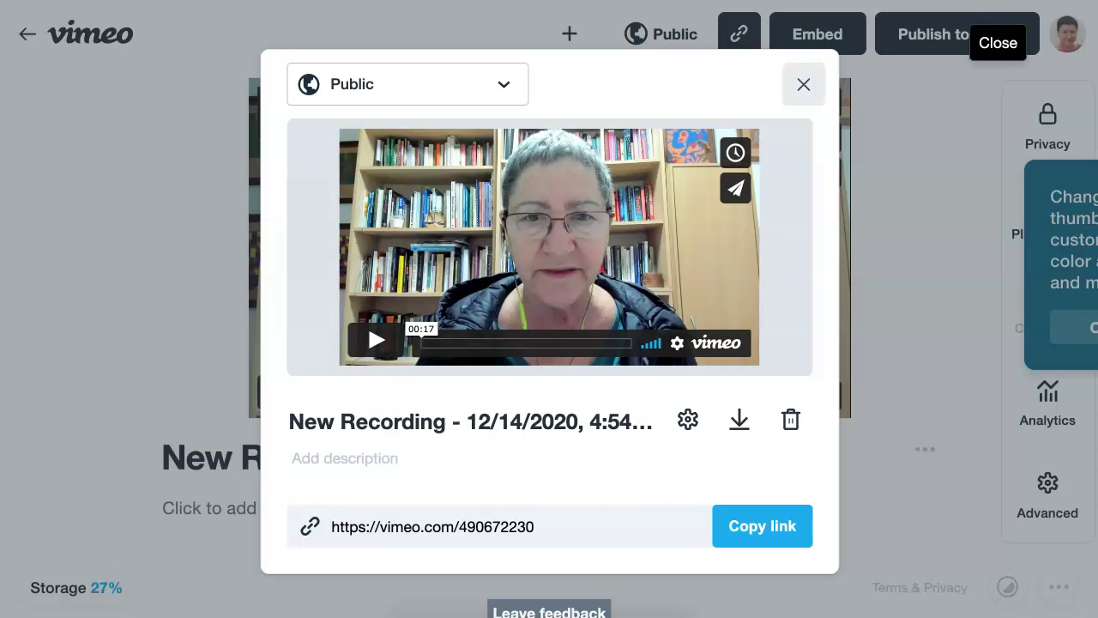
left_click(803, 84)
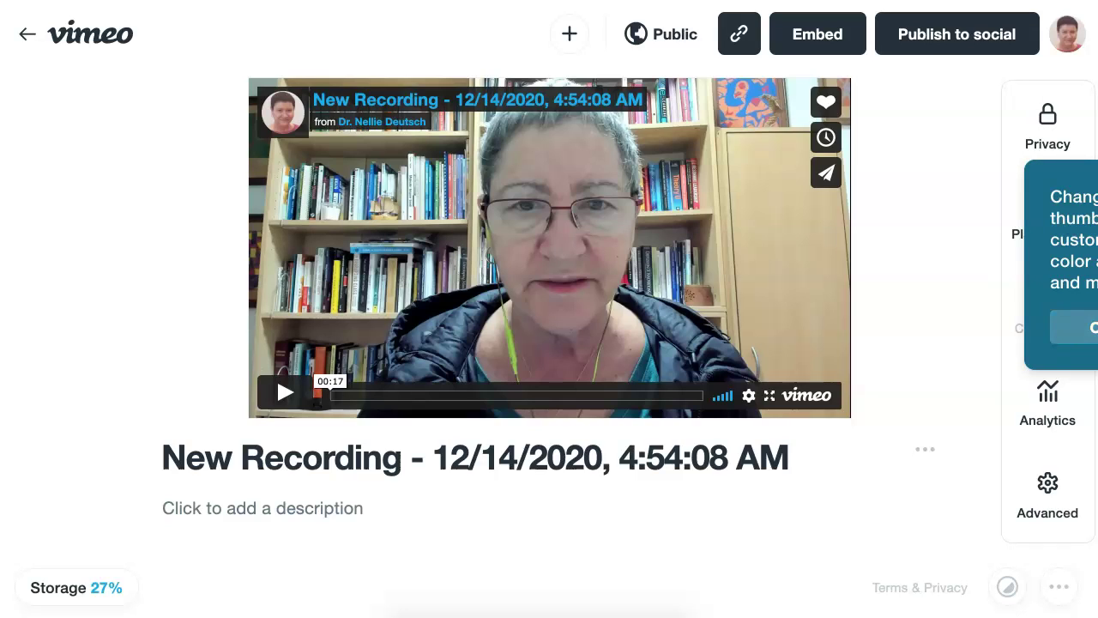
Dismiss the player customization tip and move the webcam preview away from the recording mode choices
key("ctrl+a")
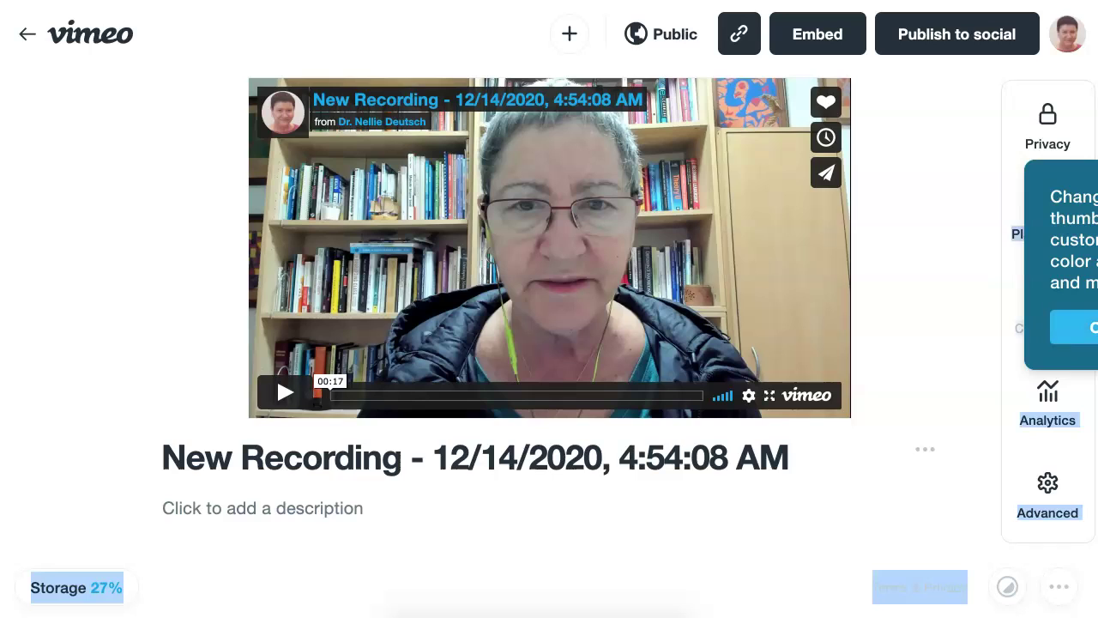
left_click(1073, 327)
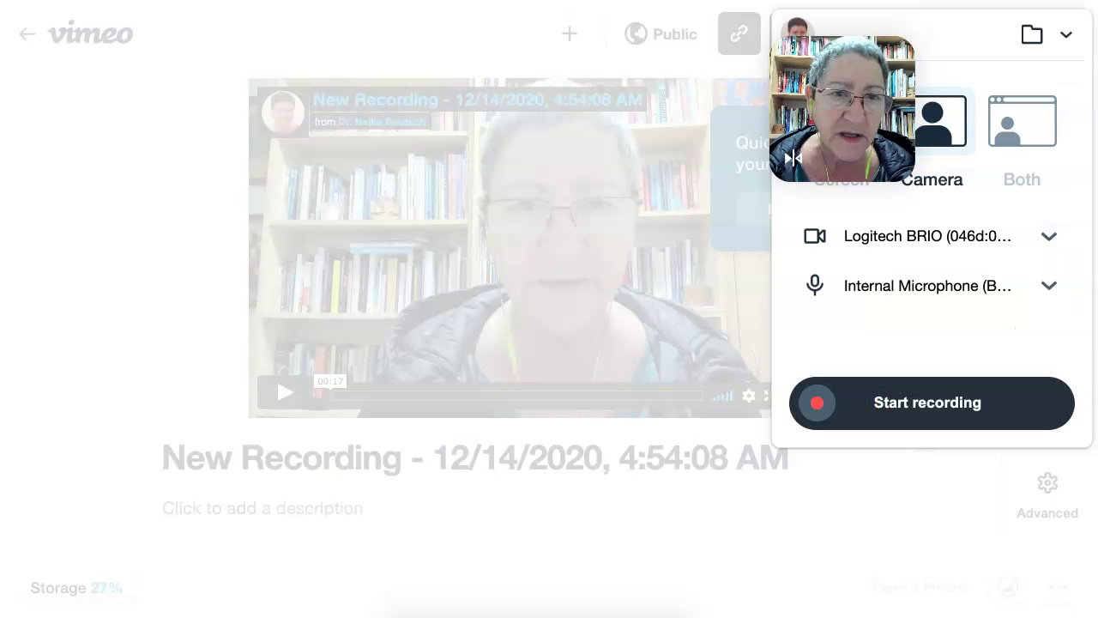
left_click_drag(843, 109, 745, 115)
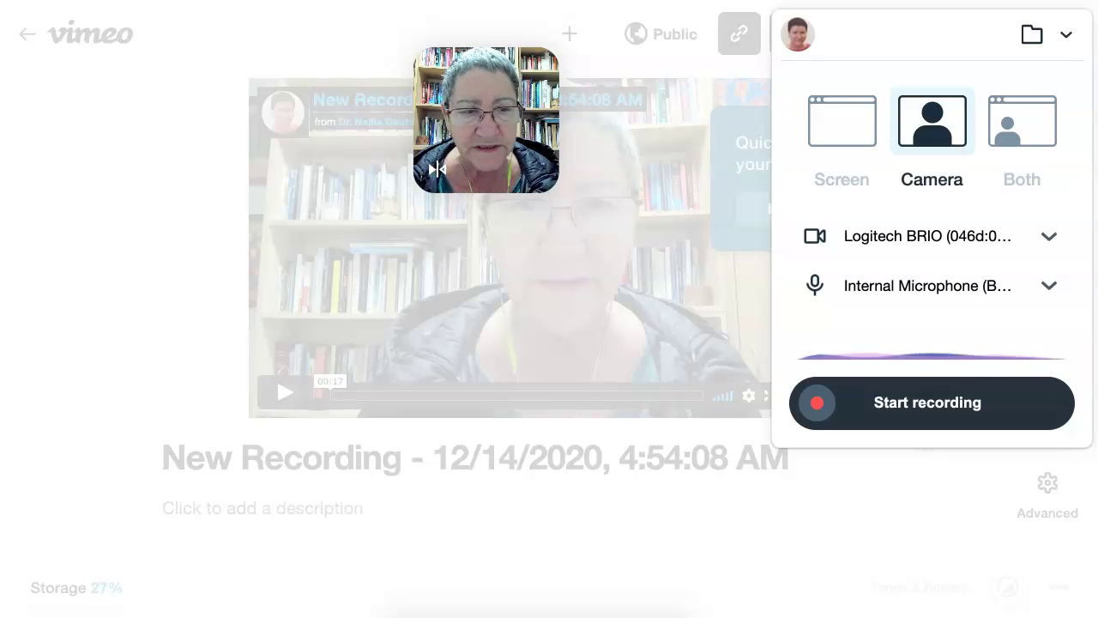
Check which folders the recorder can save recordings to, then close the recorder
left_click(1065, 35)
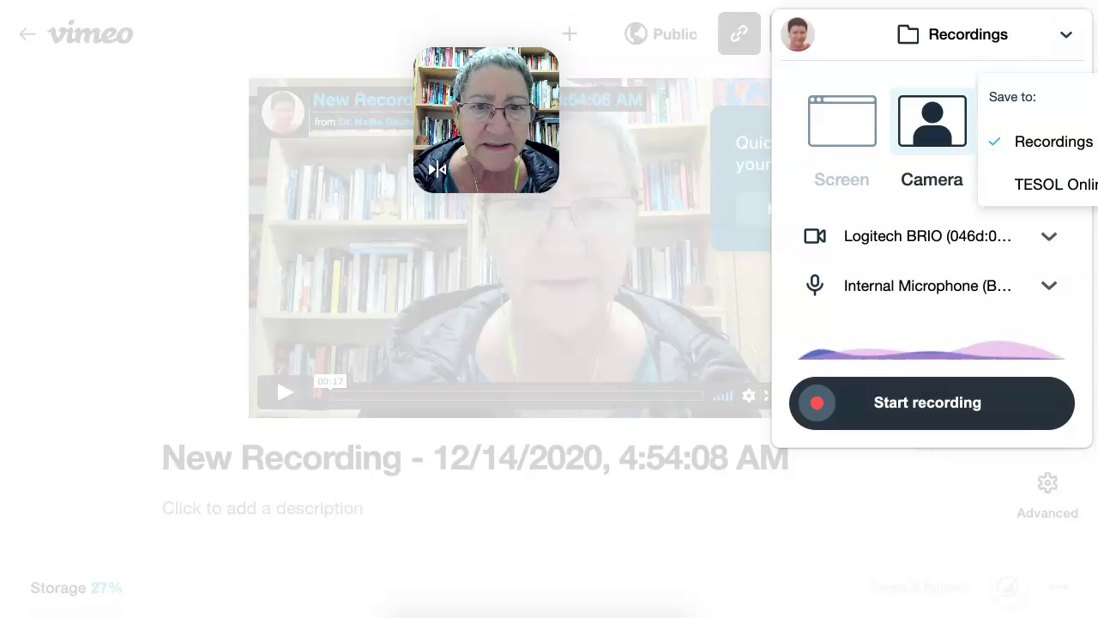
key("Escape")
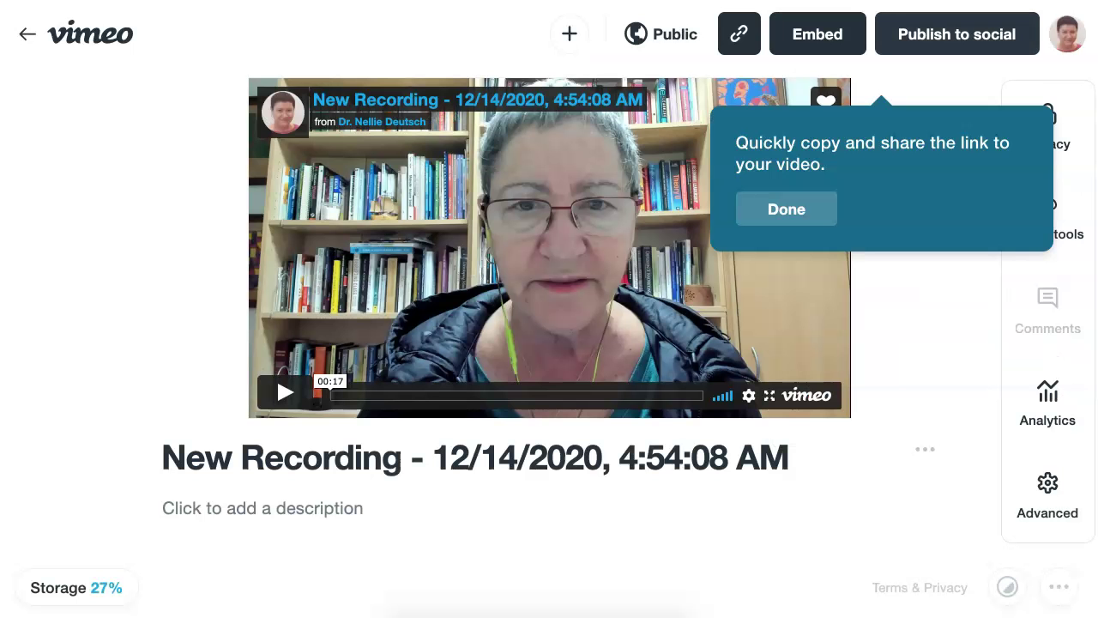
Reopen the Vimeo recorder and reposition the webcam preview over the video page
key("alt+shift+v")
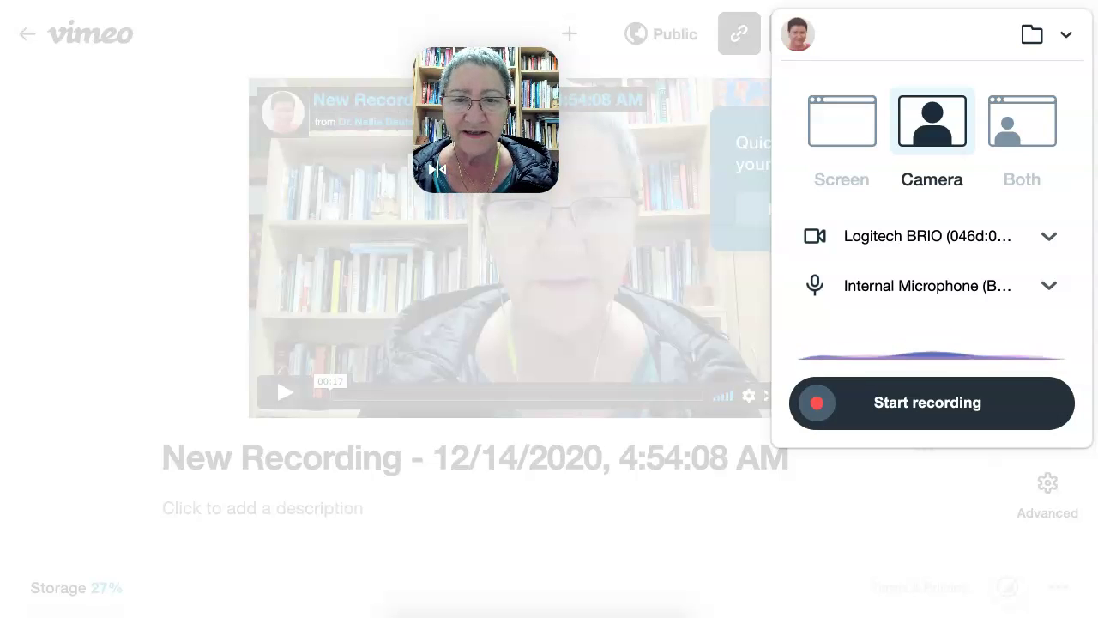
left_click_drag(485, 120, 507, 157)
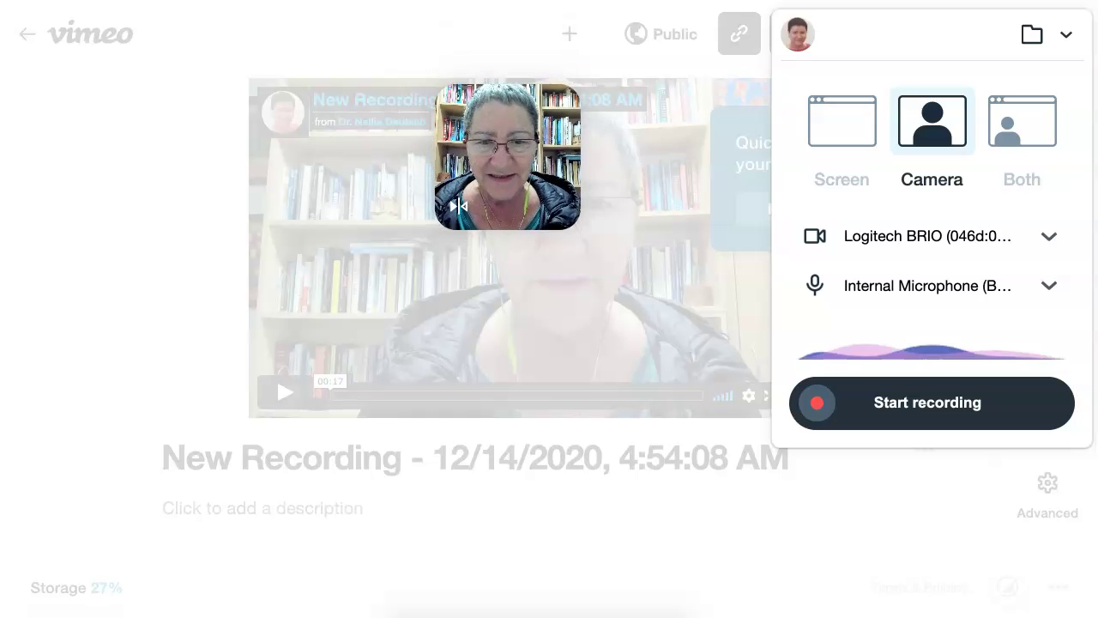
Close the recorder and dismiss the tip about copying and sharing the video link
key("Escape")
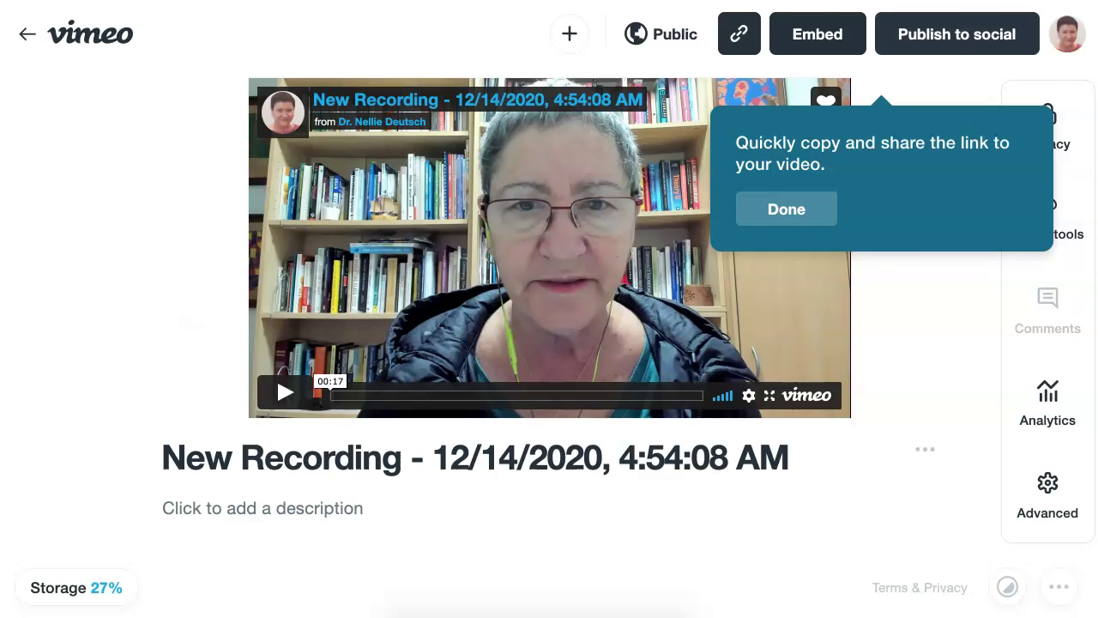
left_click(786, 209)
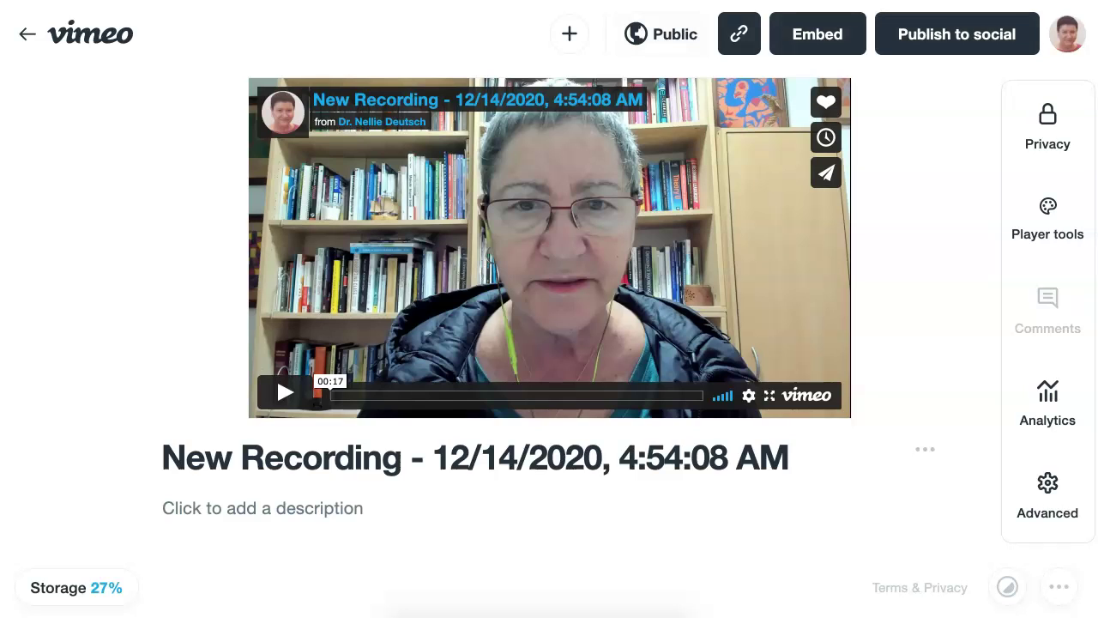
Reopen the Vimeo recorder to view the list of folders recordings can be saved to, then close it
left_click(570, 34)
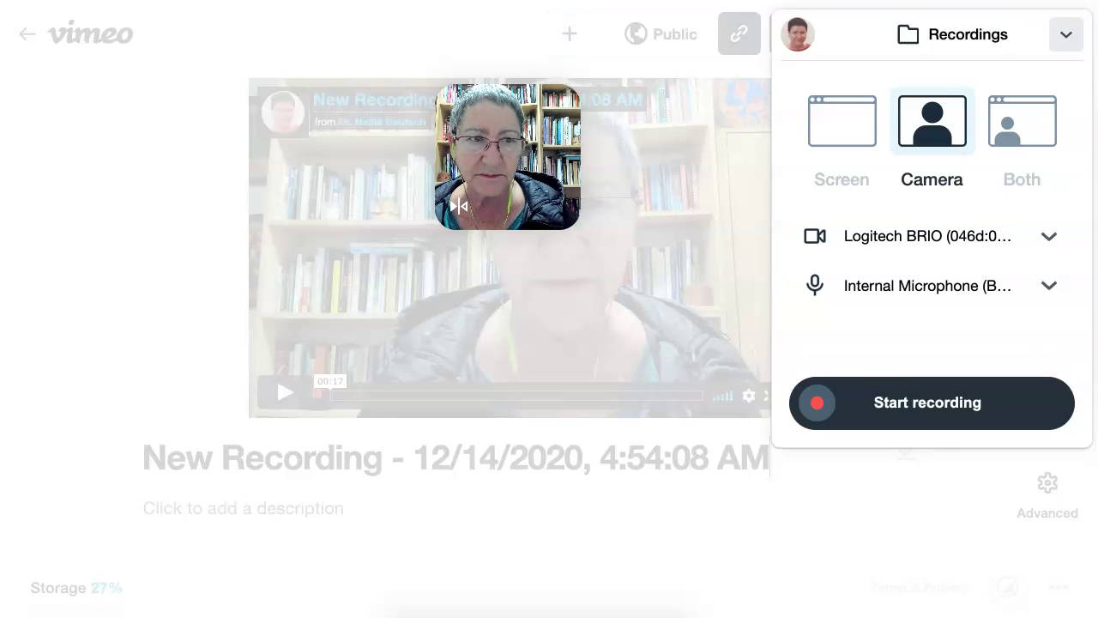
left_click(1066, 34)
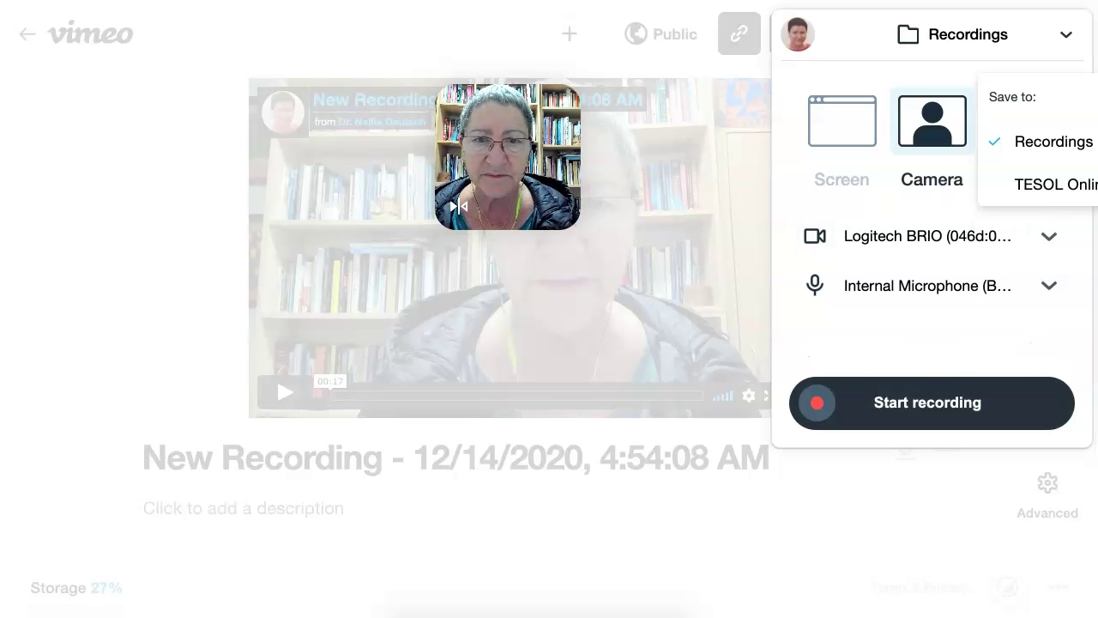
key("Escape")
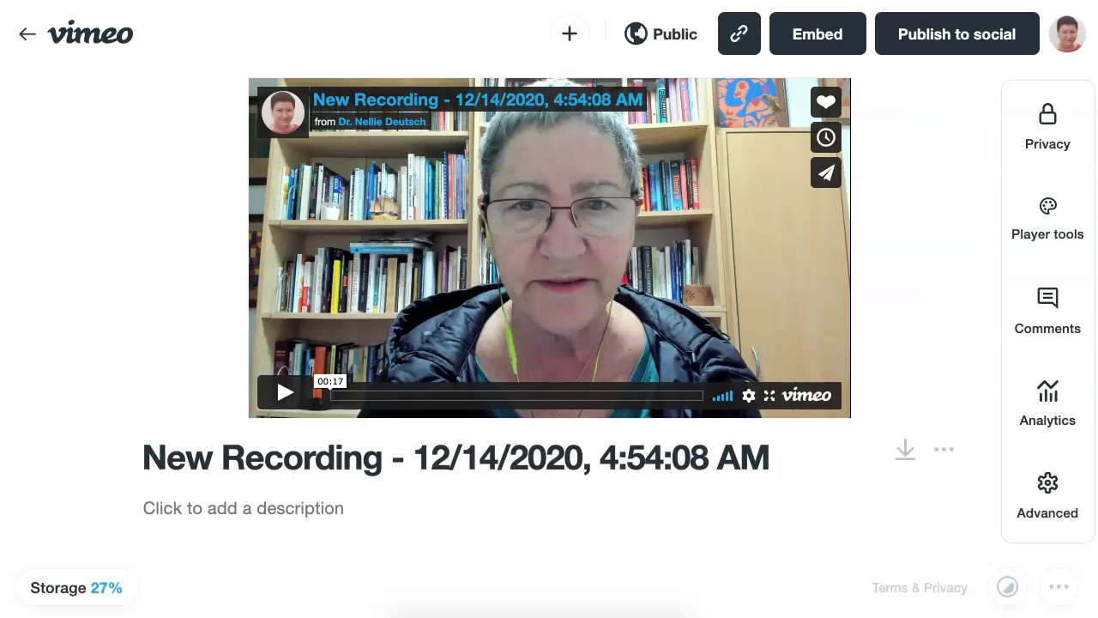
Play back the new recording with the sound volume raised, replay its opening seconds, and pause it
left_click(285, 393)
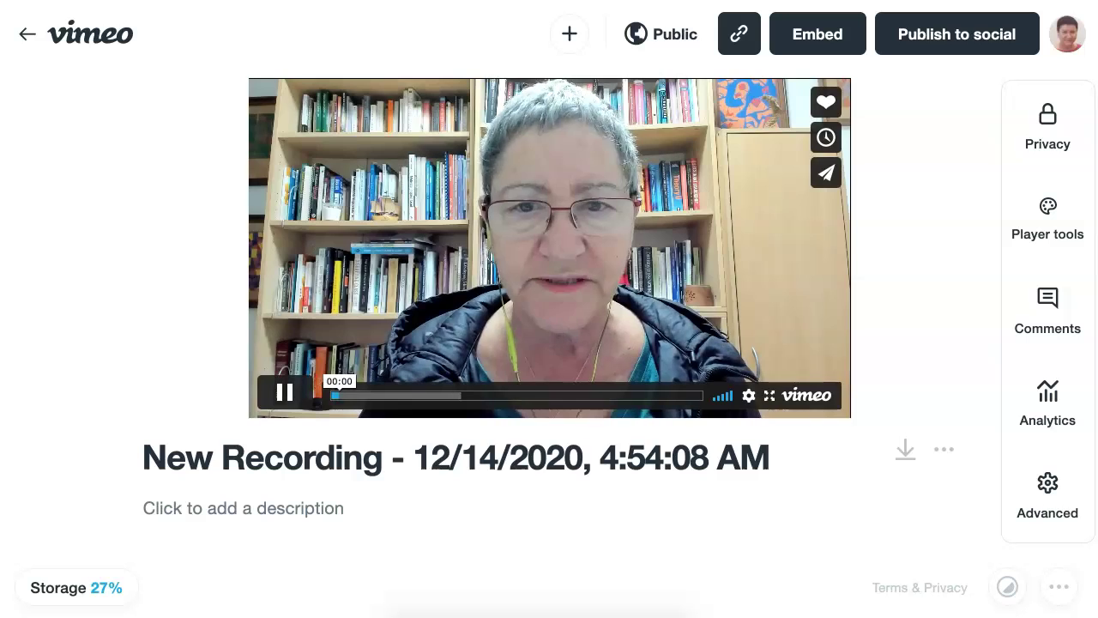
key("XF86AudioRaiseVolume")
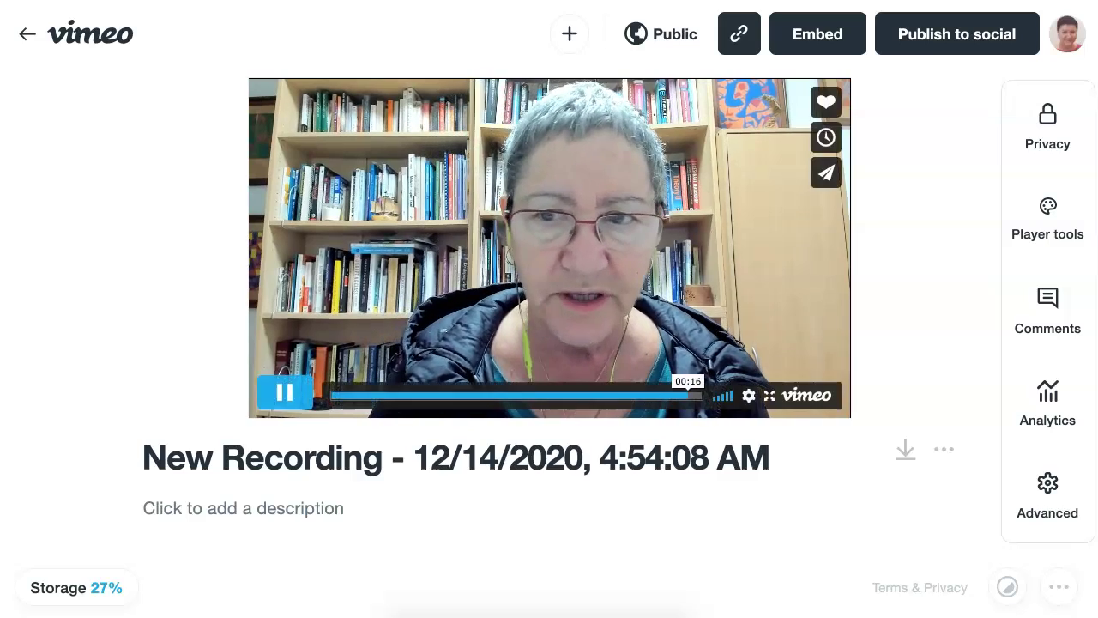
left_click(285, 393)
left_click(285, 393)
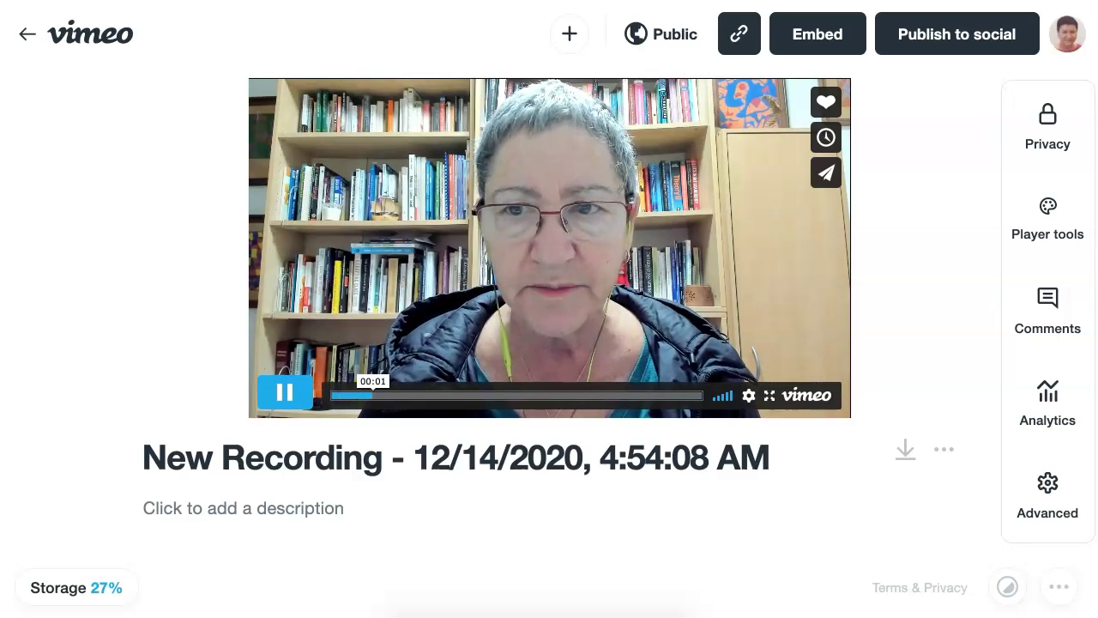
left_click(285, 393)
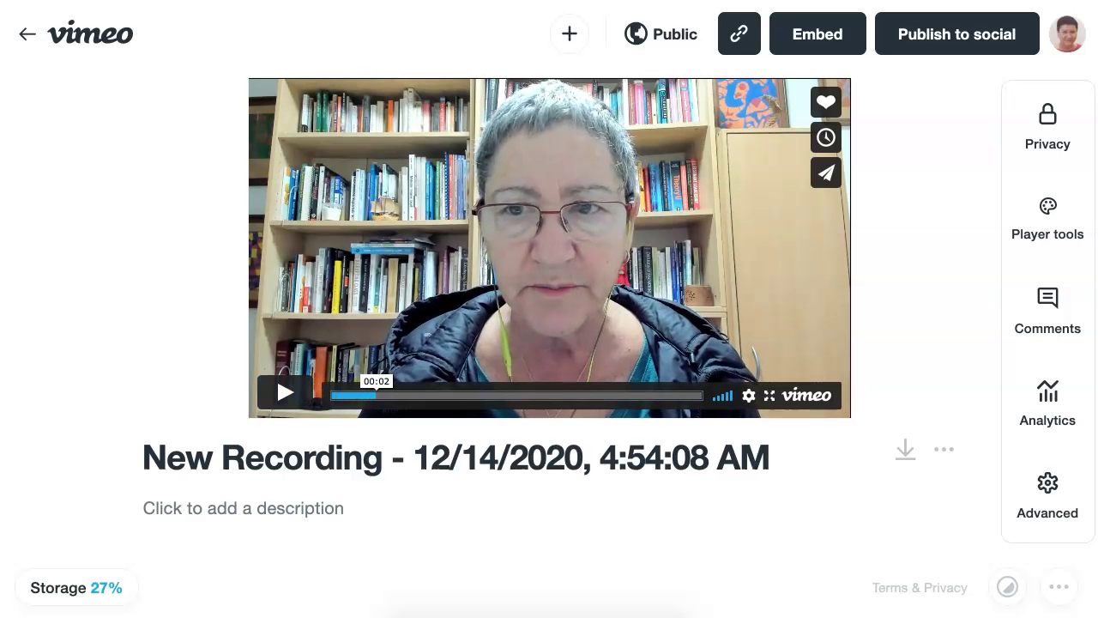